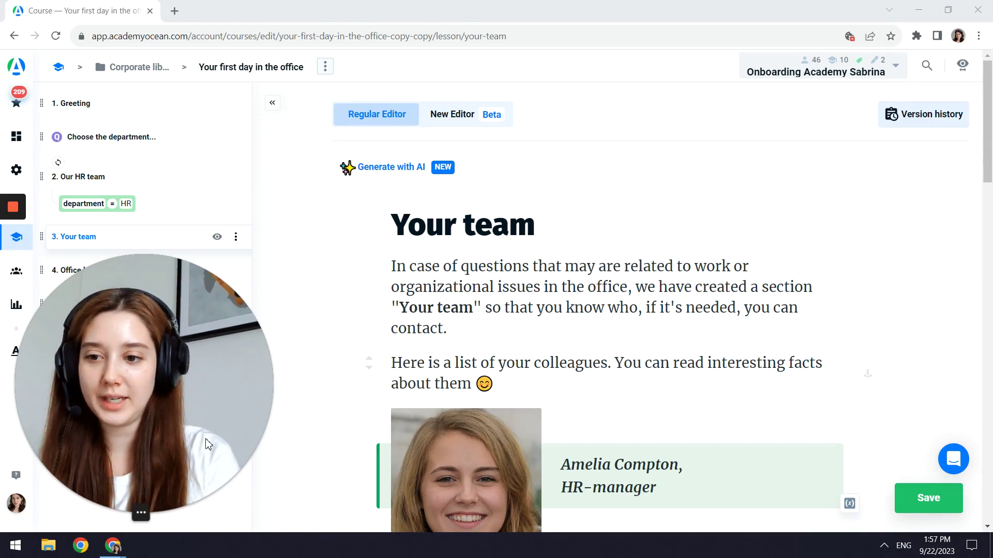
Add an empty paragraph after 'contact.' and insert a Dynamic Content block into it.
click(114, 513)
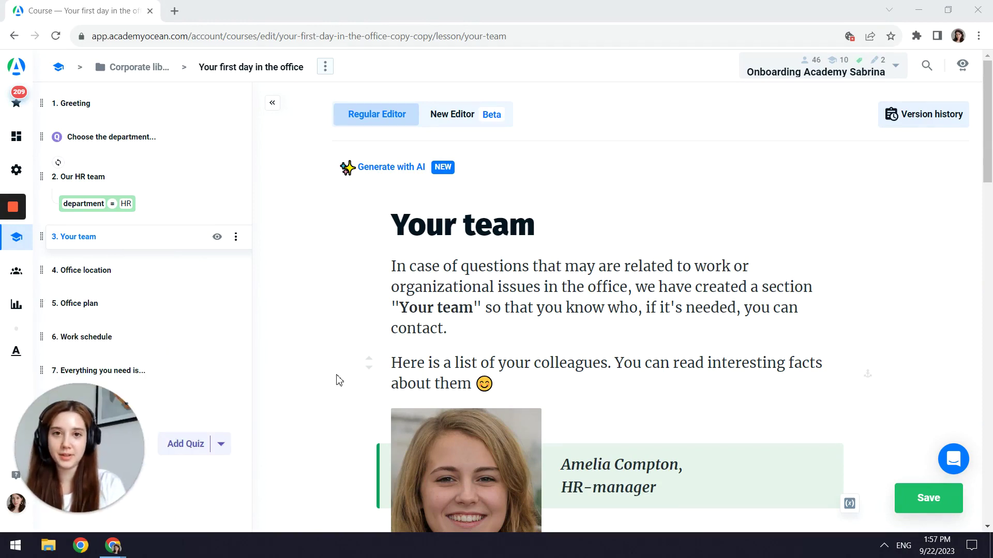
click(472, 329)
key(Return)
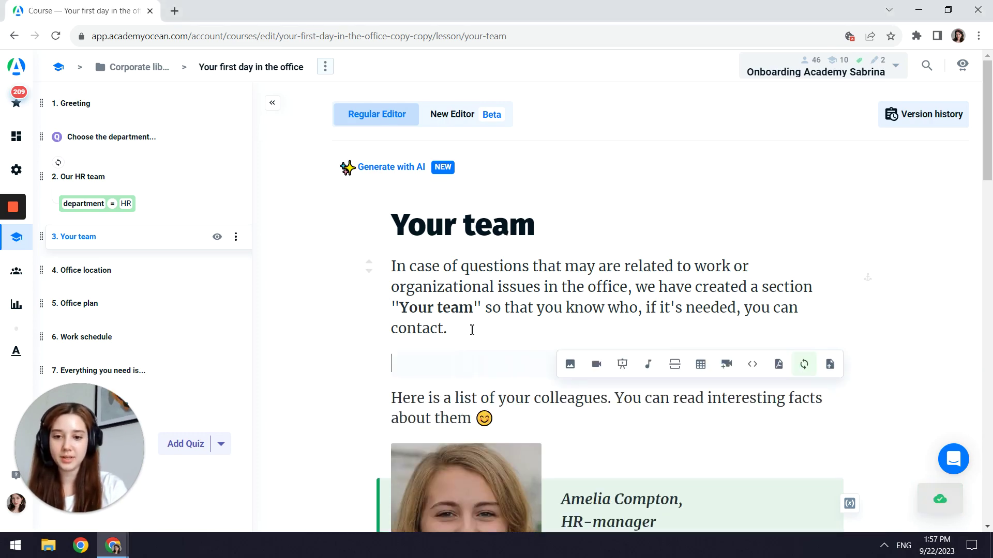
click(805, 365)
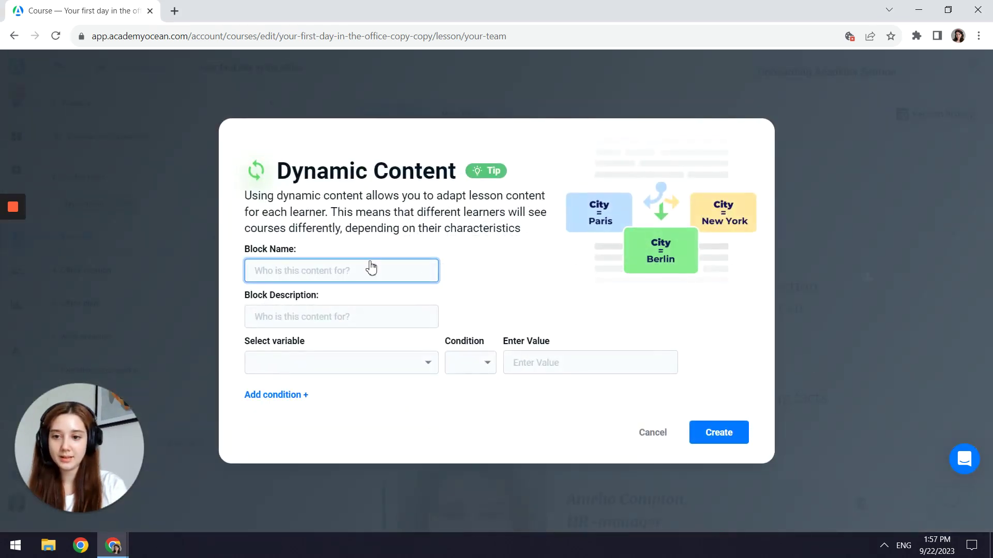
text(H)
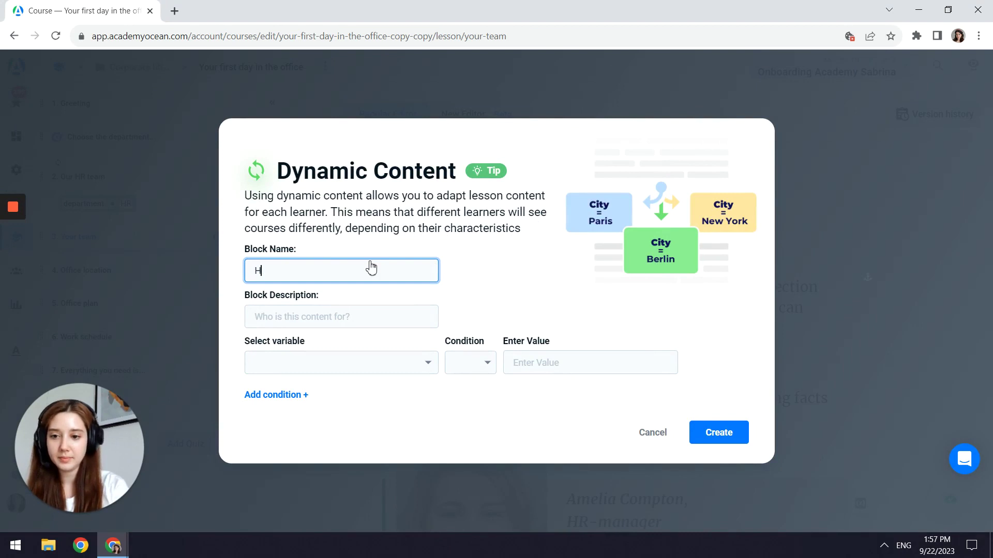
text(R)
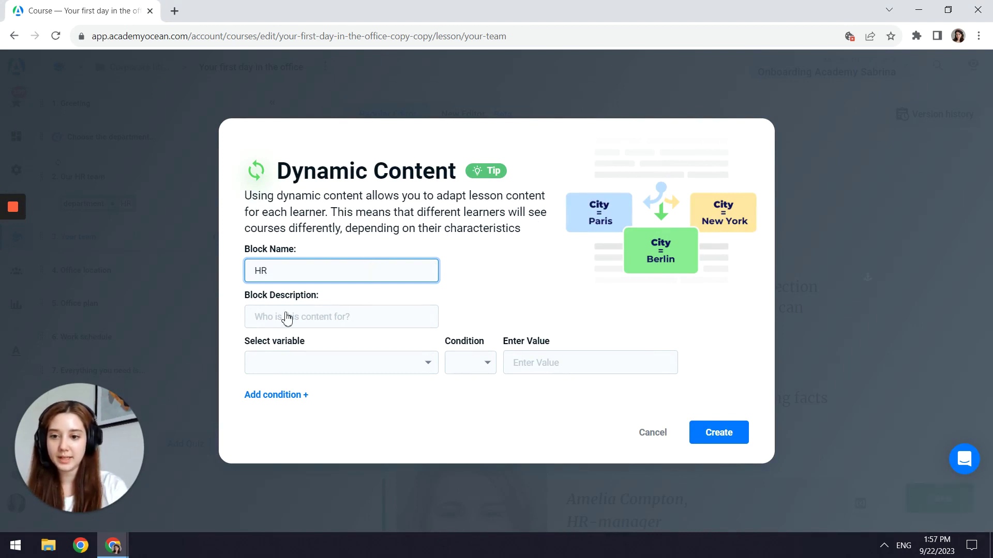
Create the block 'HR' with the condition department = HR.
click(322, 323)
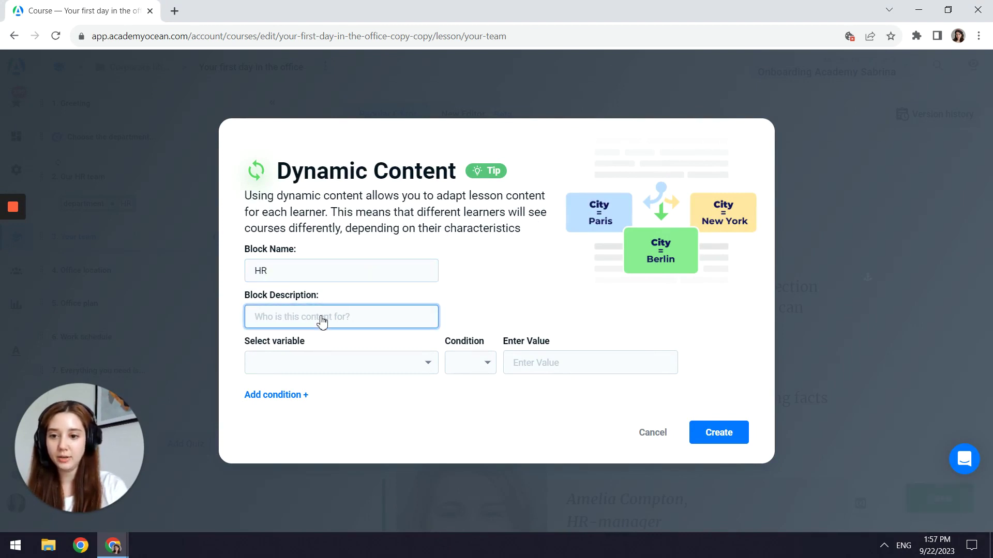
click(311, 363)
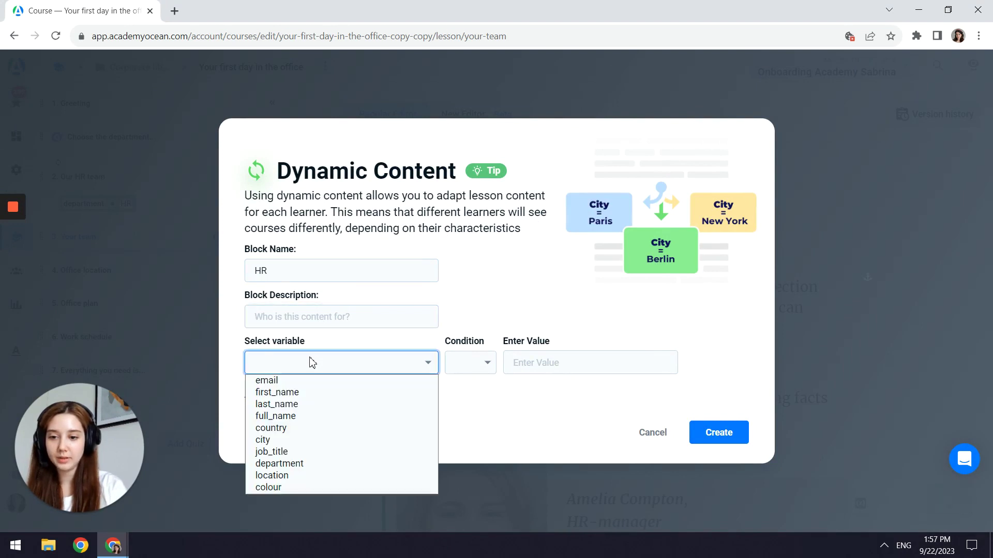
click(322, 465)
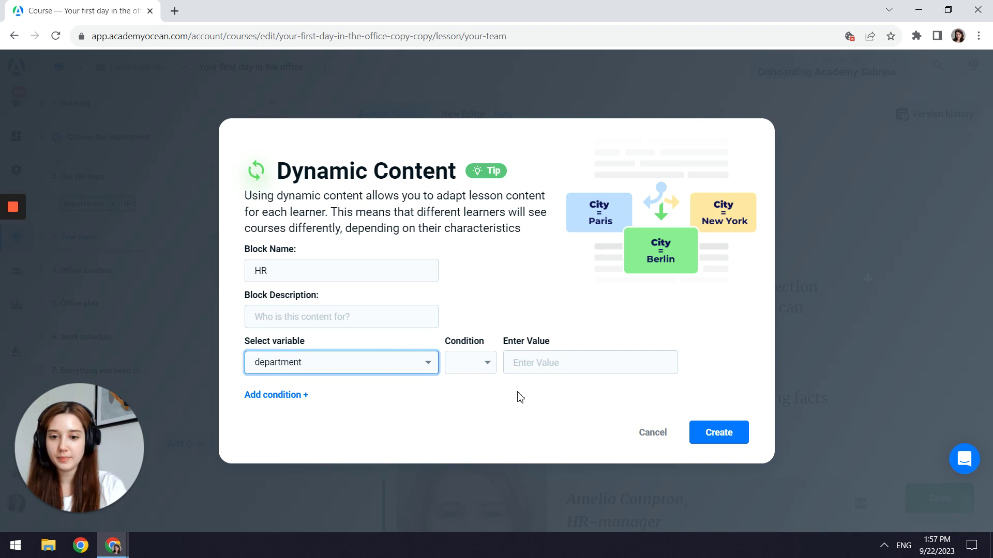
click(553, 367)
text(HR)
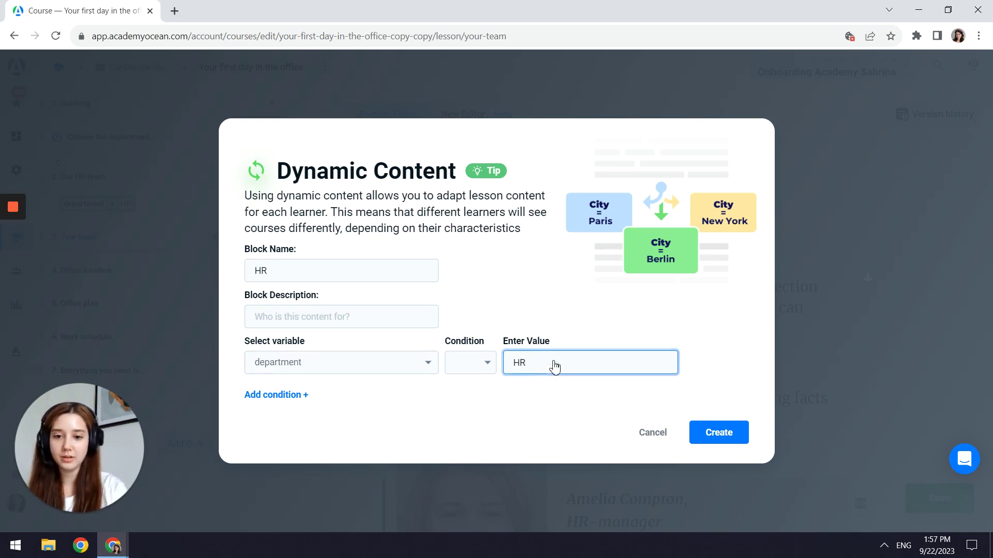
click(482, 368)
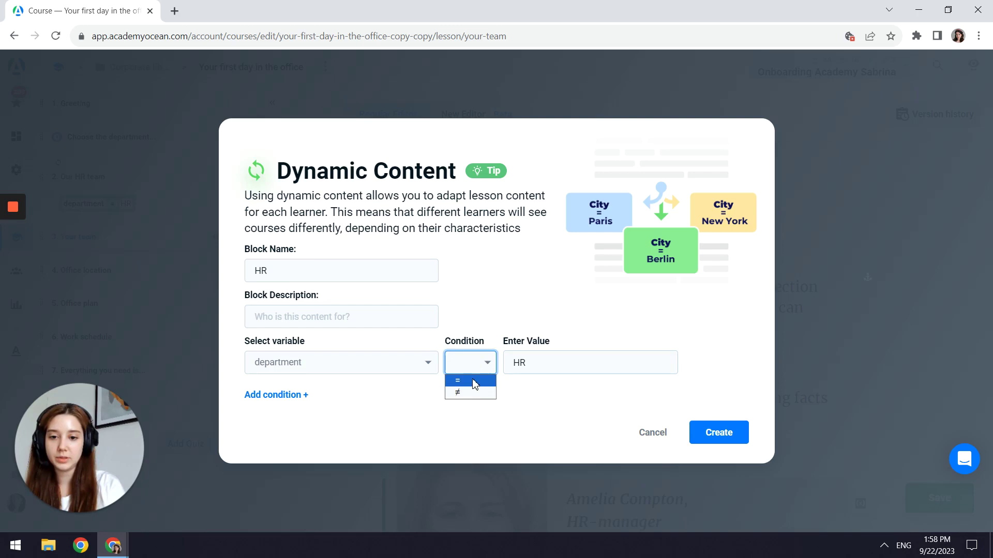
click(474, 383)
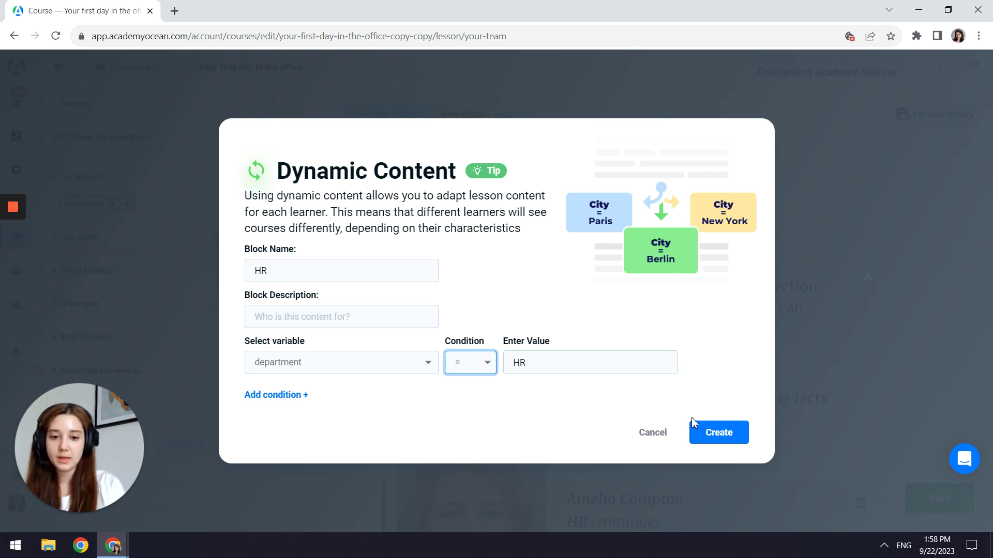
click(734, 436)
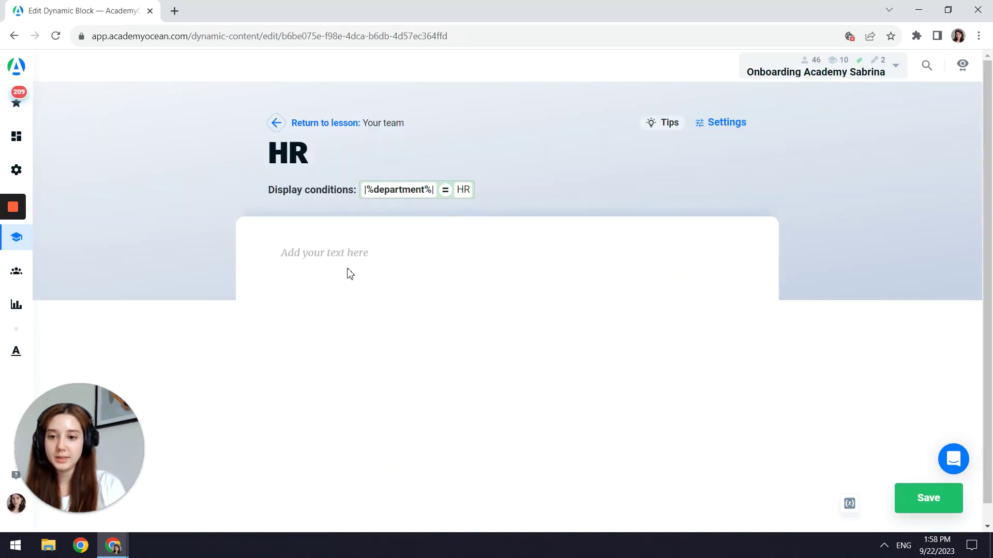
Paste the welcome paragraph for new HR managers into the HR block body and save.
click(348, 274)
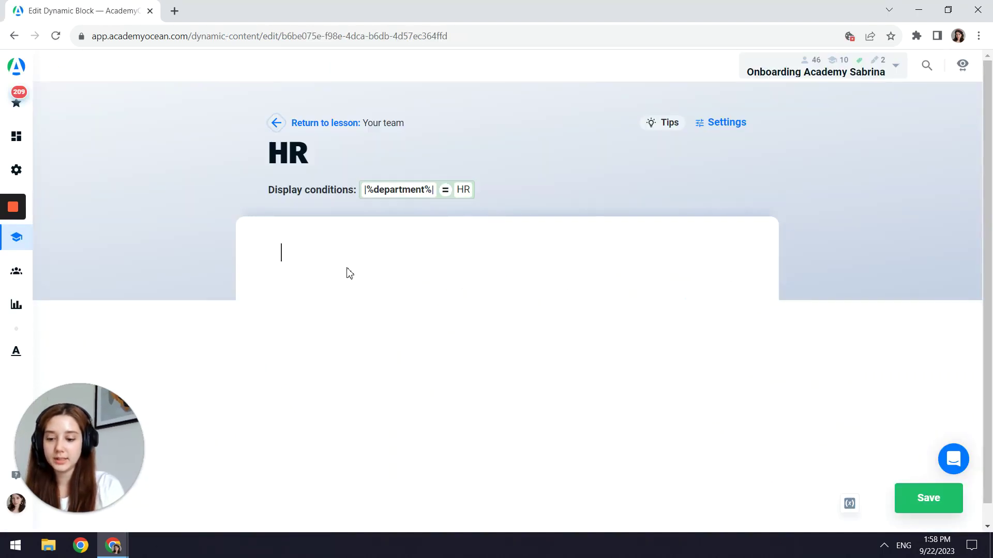
text(The HR team is exceptionally pleasant for new HR managers, extending a warm welcome and readily offering their assistance and expertise. Their approachability and willingness to share insights and knowledge create a supportive environment that makes transitioning into the HR role more comfortable. This friendly and collaborative atmosphere ensures that newbie HR managers feel valued and empowered in their new role.)
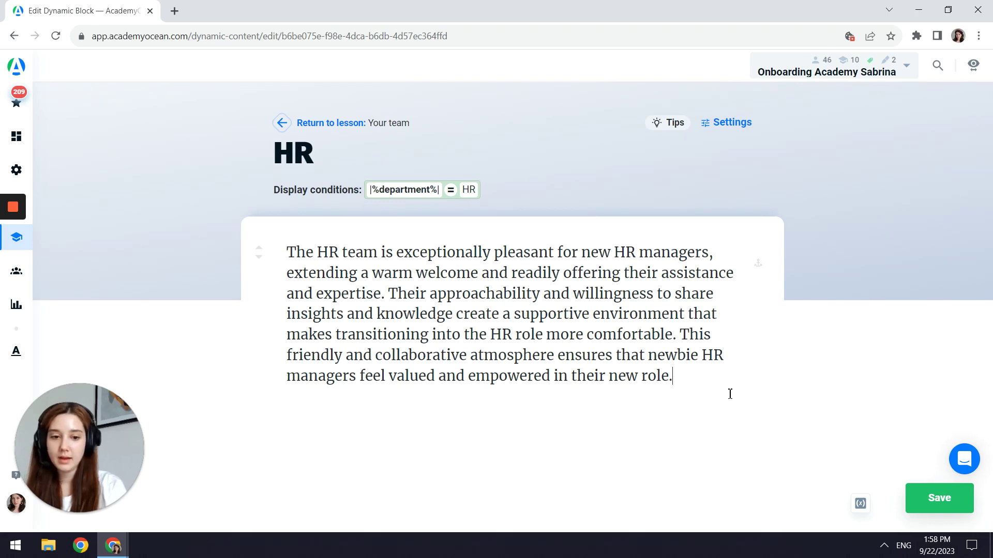
click(921, 499)
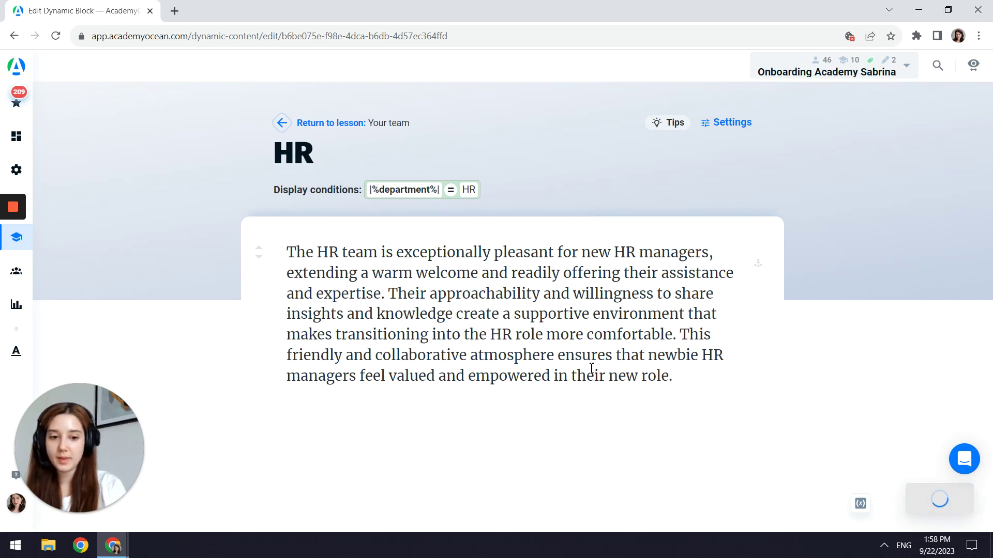
Use 'Return to lesson: Your team' to leave the HR block editor.
click(282, 124)
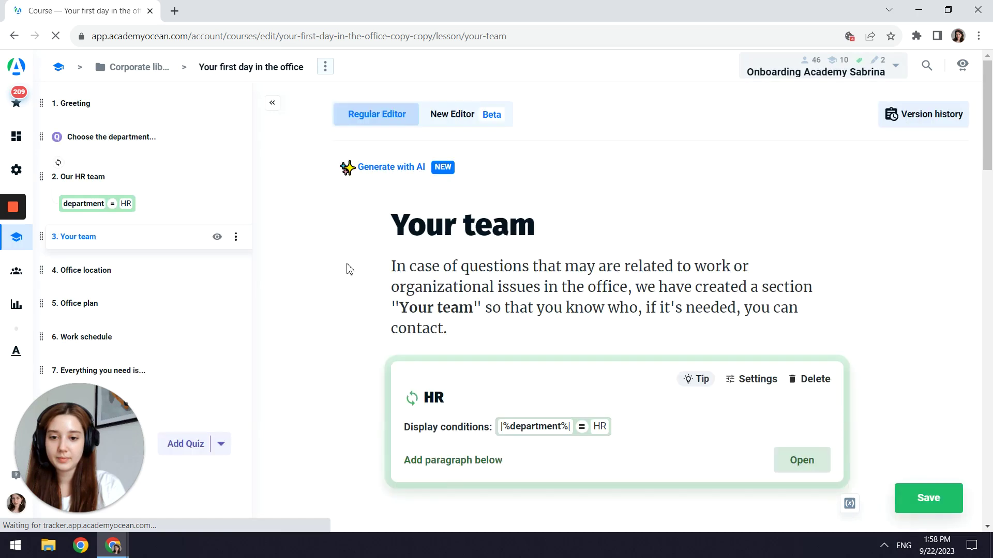
scroll(356, 287, down, 1)
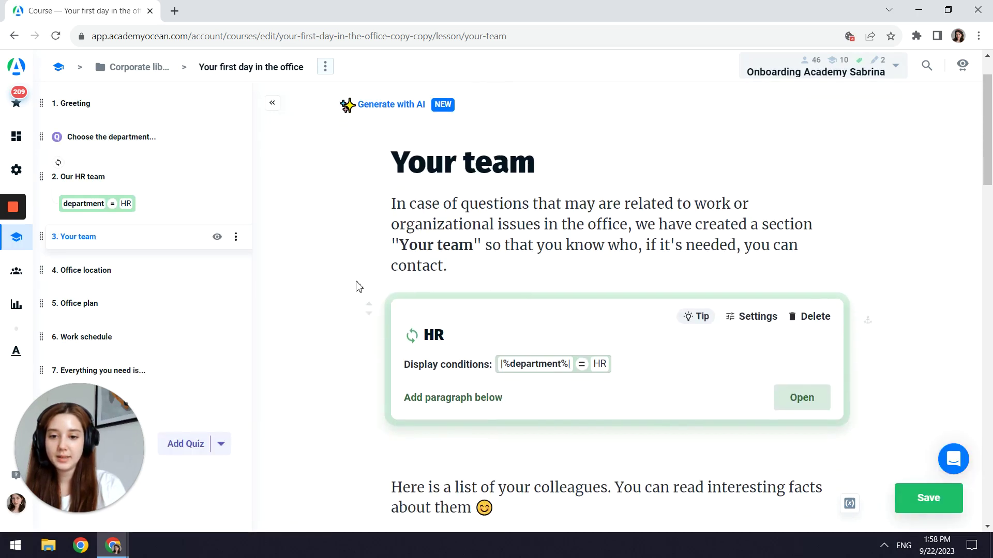